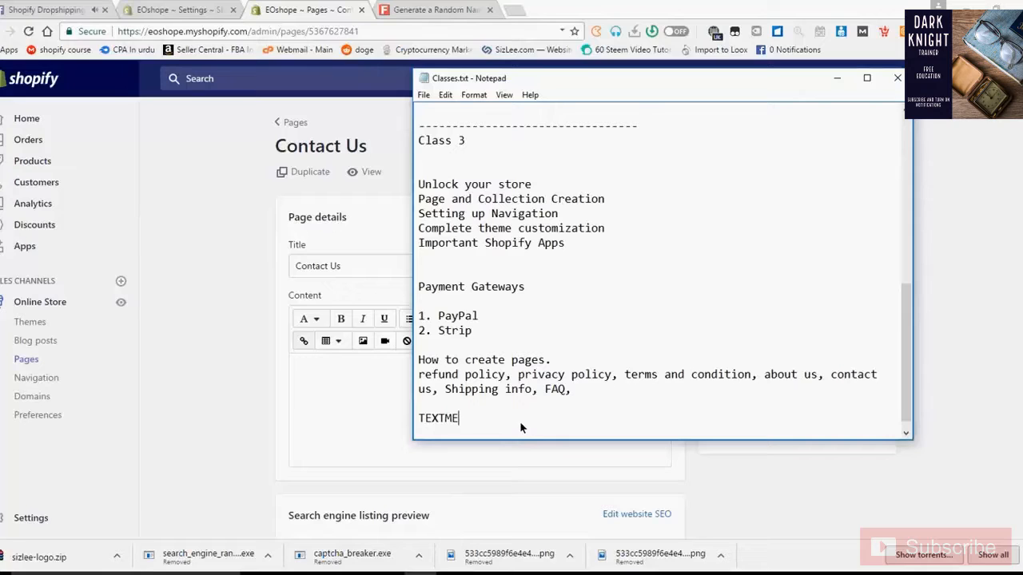
- Add the line "How to create Collections" below TEXTME in the Classes.txt notes, leaving a blank line between them
key("Return")
key("Return")
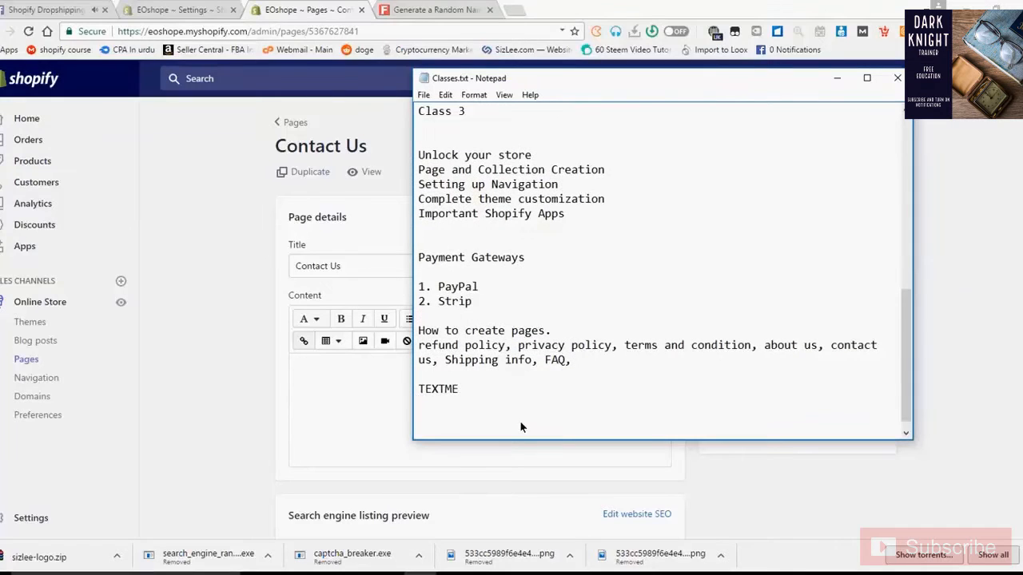
type("How to cre")
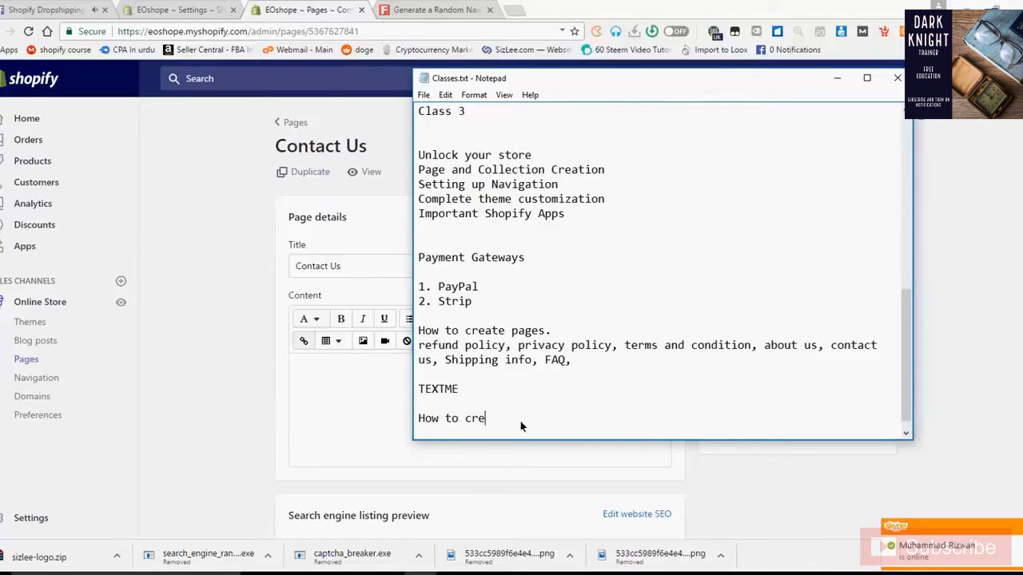
type("ate Collections")
- Create and save a product collection titled Electronics, with its products selected manually
left_click(39, 166)
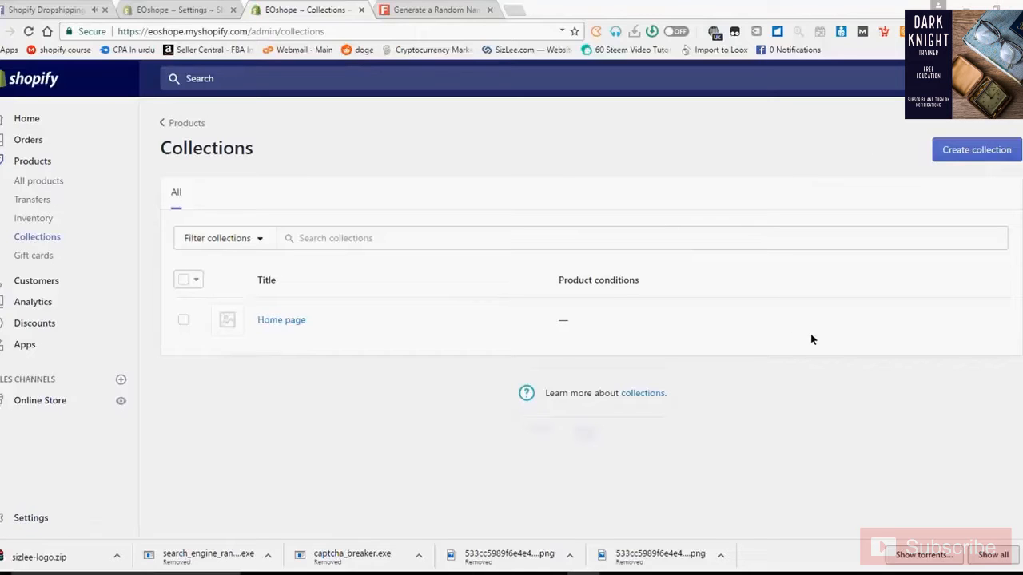
left_click(943, 155)
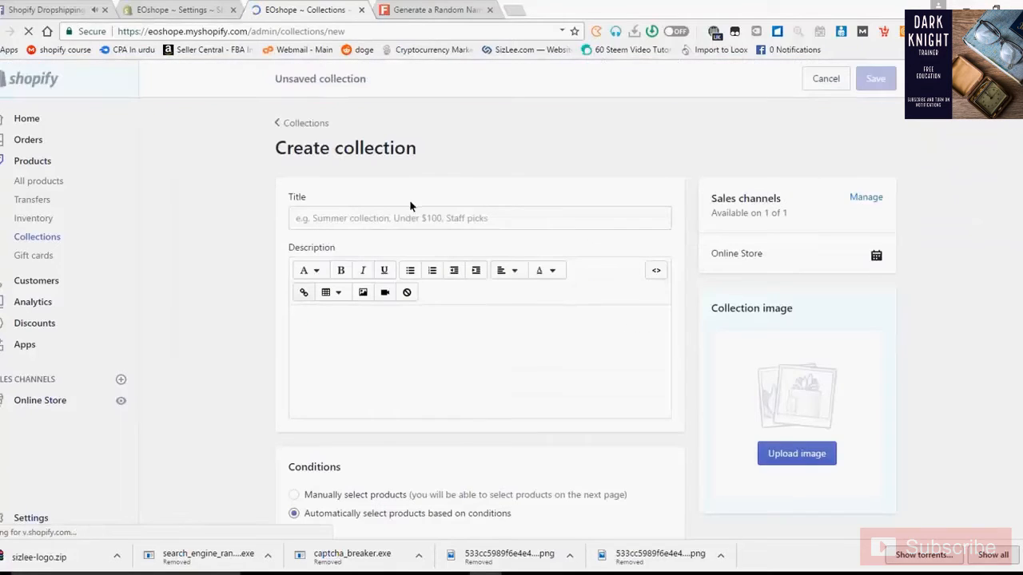
left_click(407, 217)
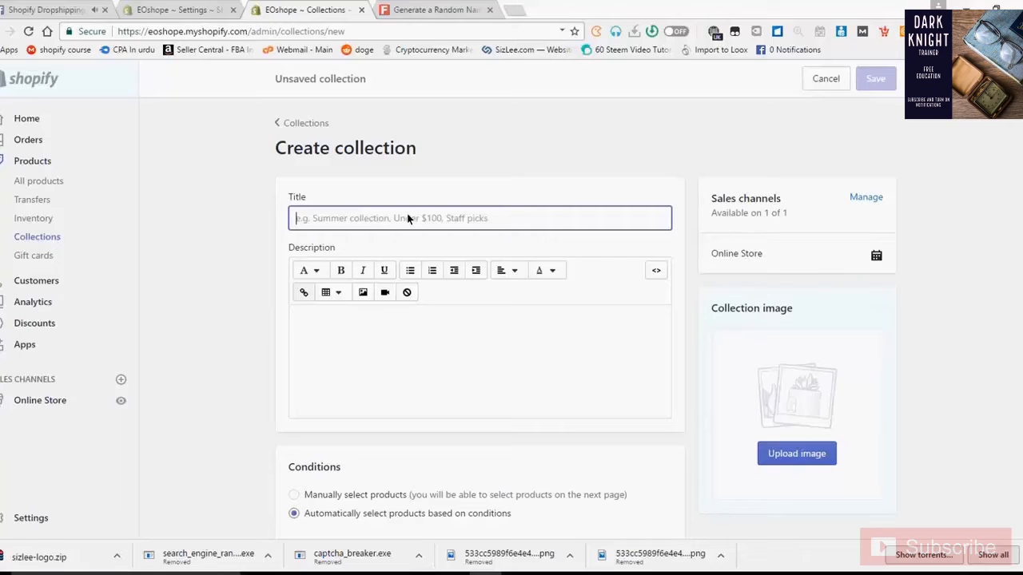
type("Ele")
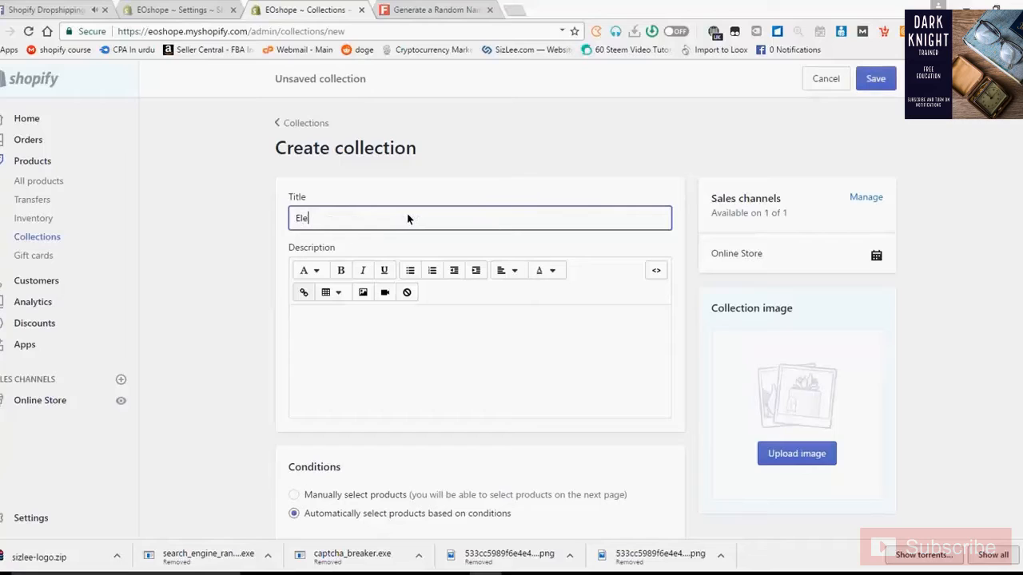
type("ctronic")
key("BackSpace")
key("BackSpace")
key("BackSpace")
key("BackSpace")
key("BackSpace")
type("ronics")
scroll(461, 330, "down", 2)
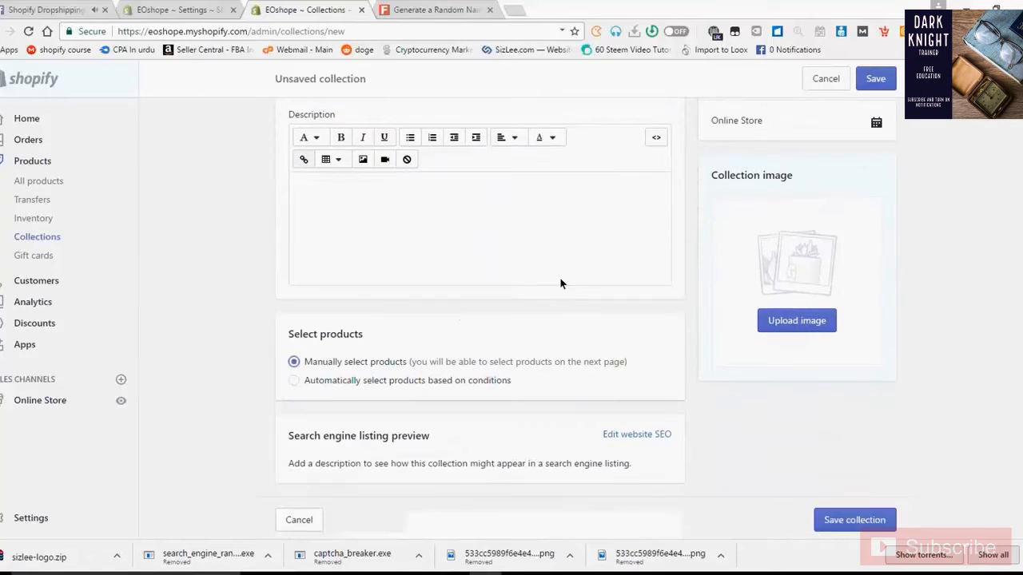
scroll(631, 255, "up", 2)
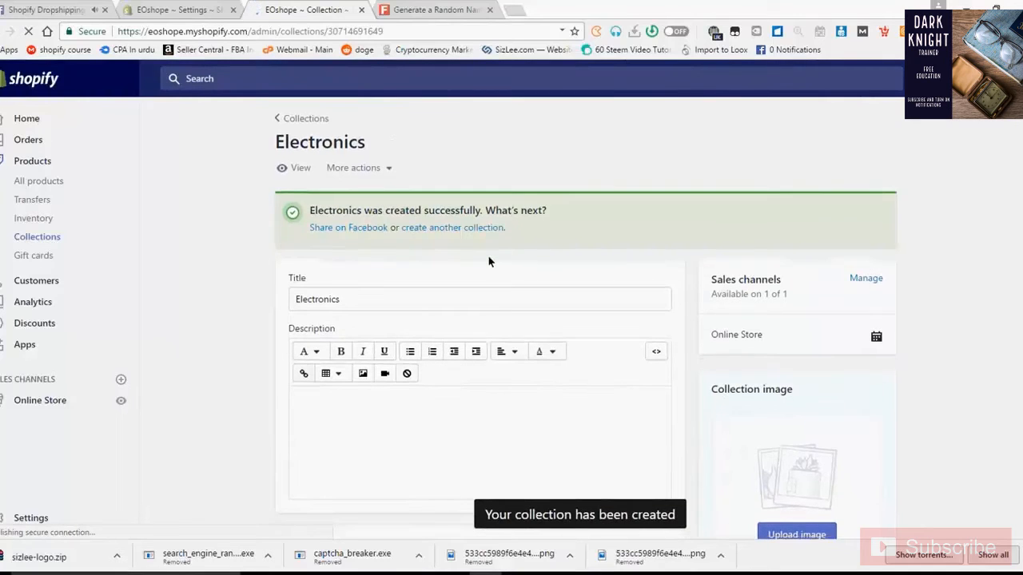
- Create and save another collection titled Phone Accessories, with its products selected manually
scroll(488, 255, "down", 1)
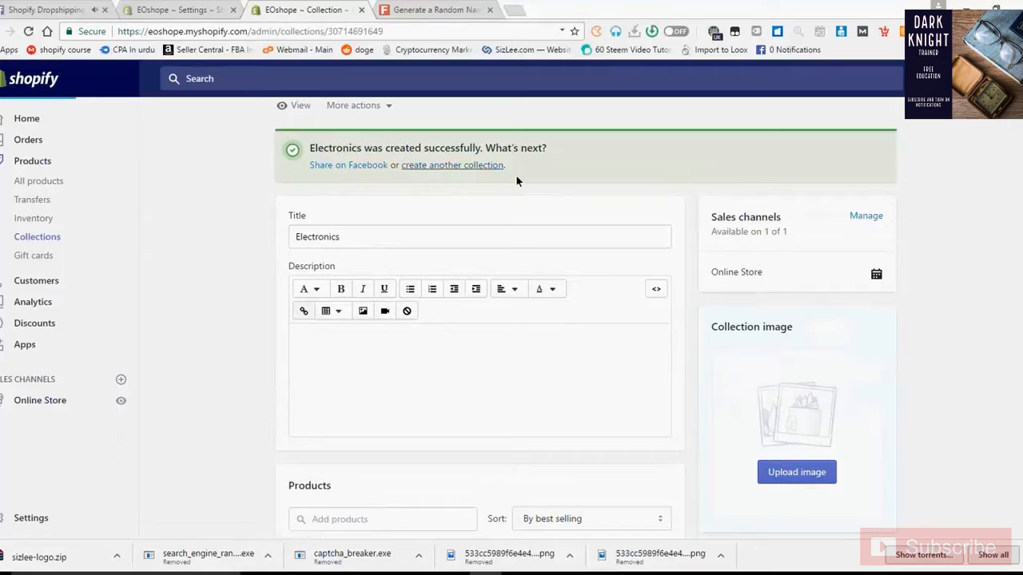
left_click(516, 176)
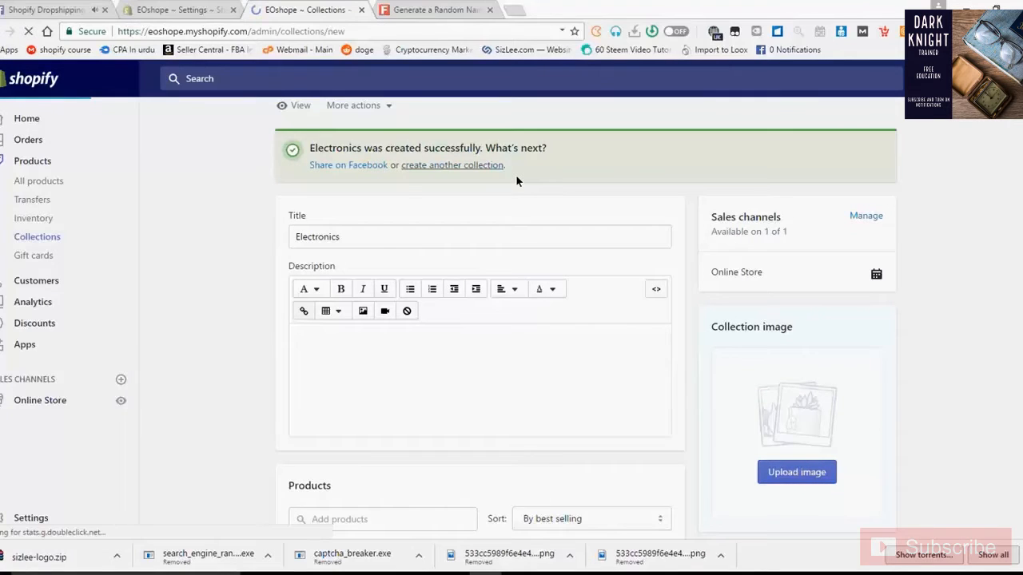
left_click(394, 216)
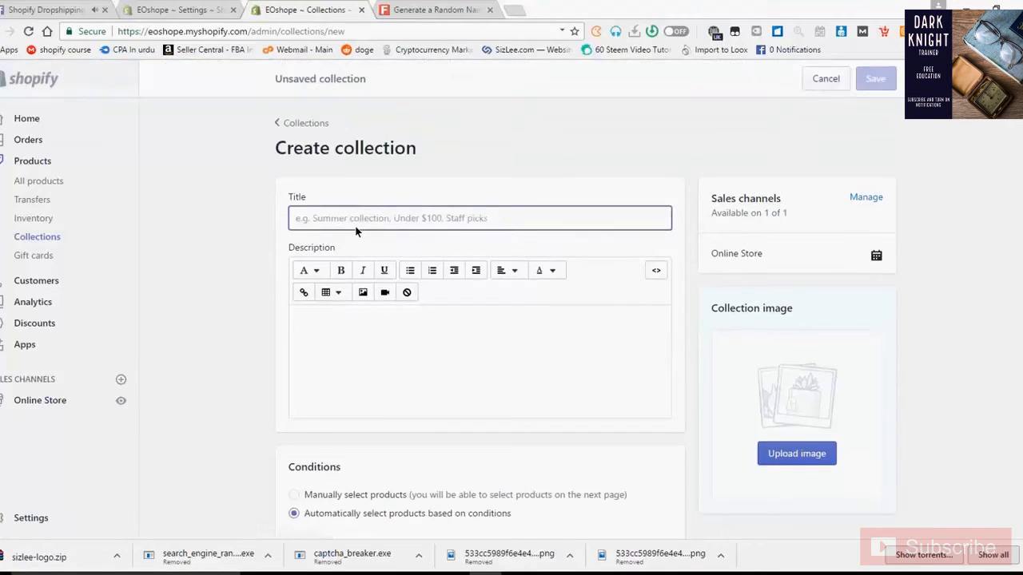
type("Phone Acc")
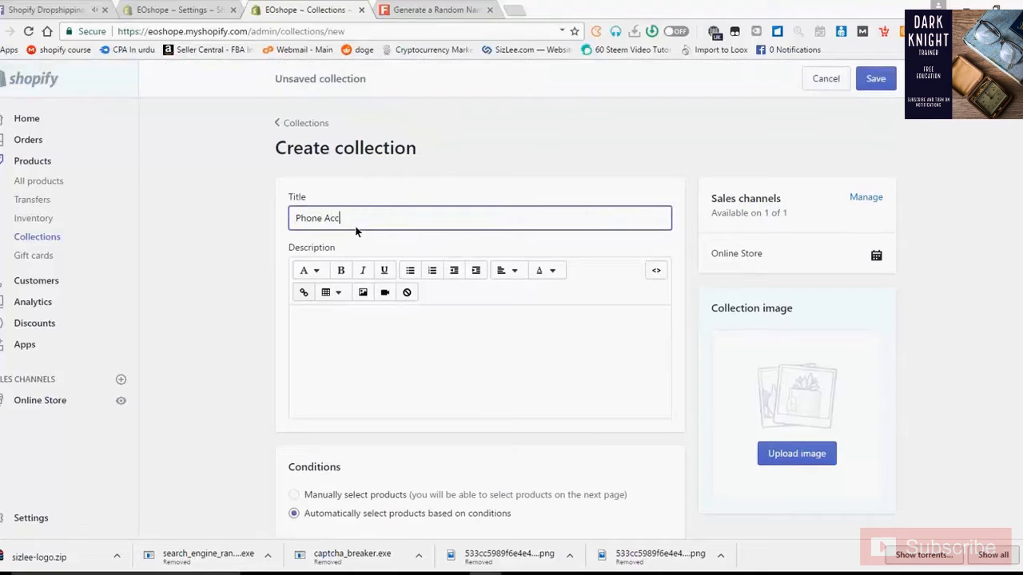
type("essories")
left_click(360, 495)
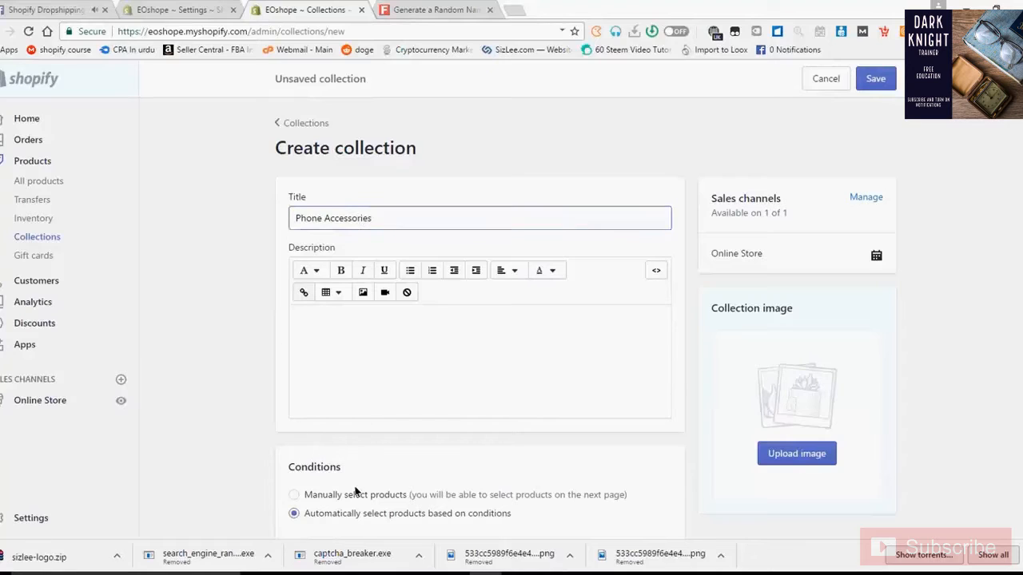
left_click(869, 78)
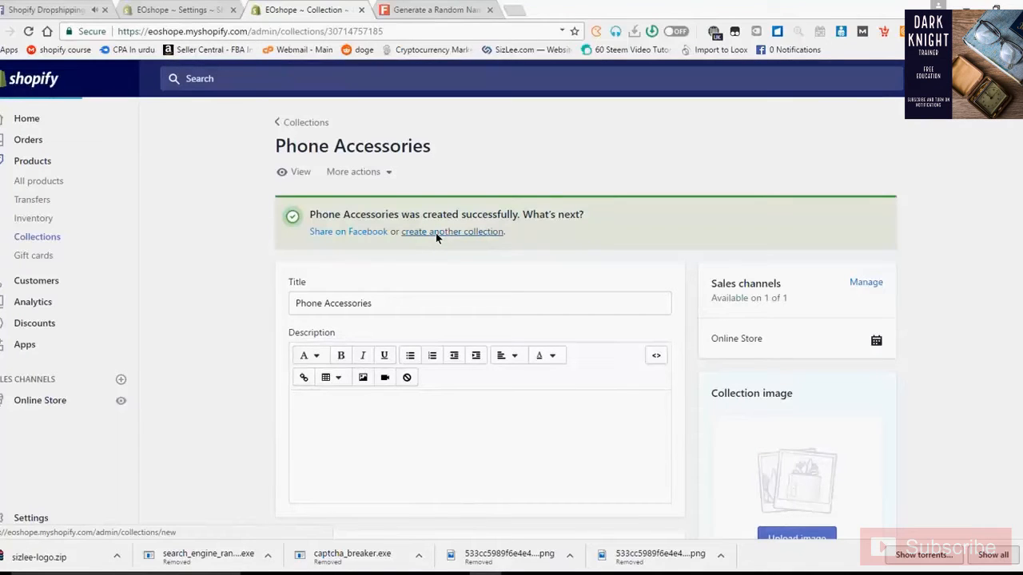
- Create and save another collection titled Home Decor, with its products selected manually
left_click(435, 233)
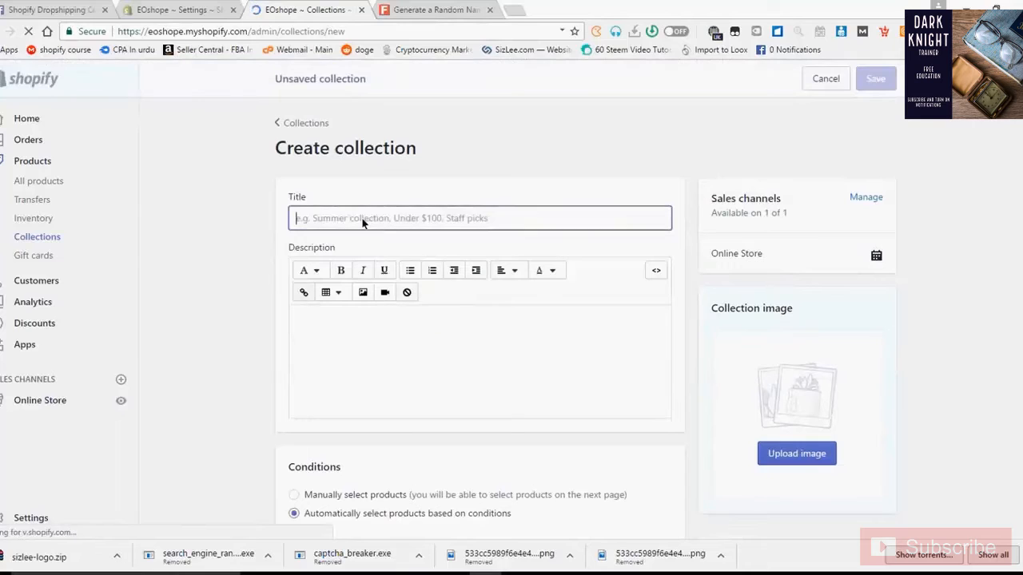
type("Home L")
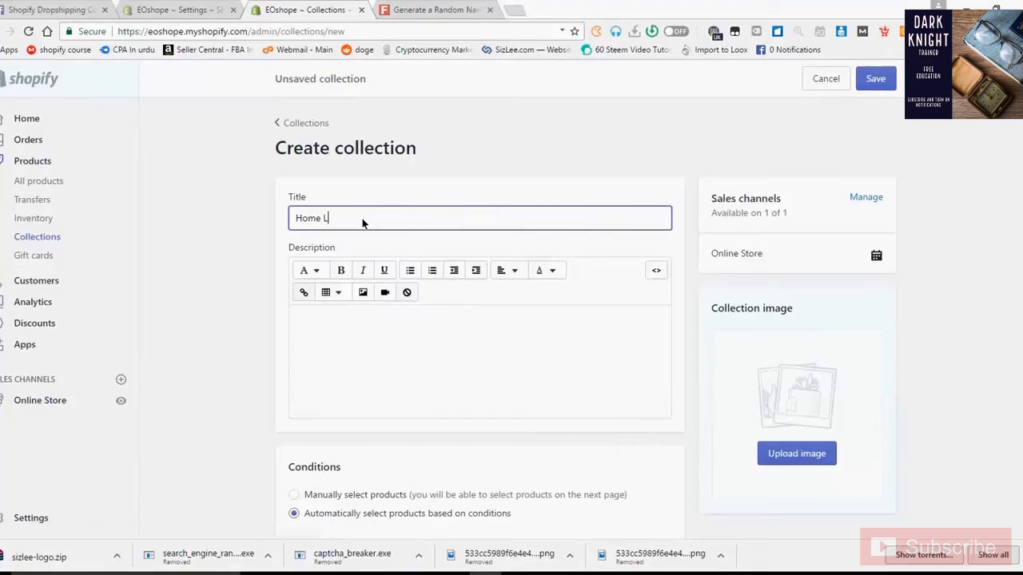
type("ig")
key("BackSpace")
key("BackSpace")
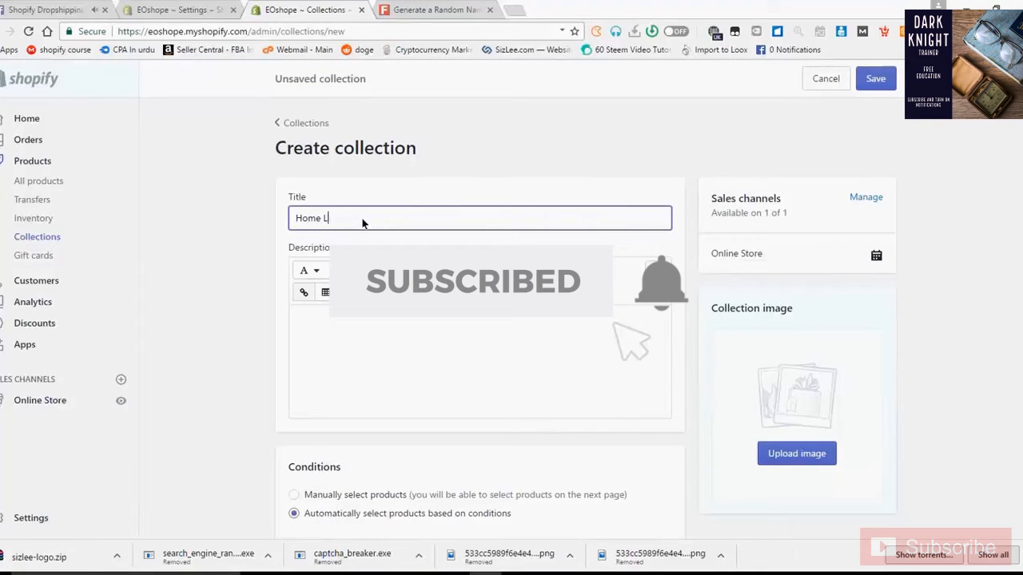
key("BackSpace")
type("Decor")
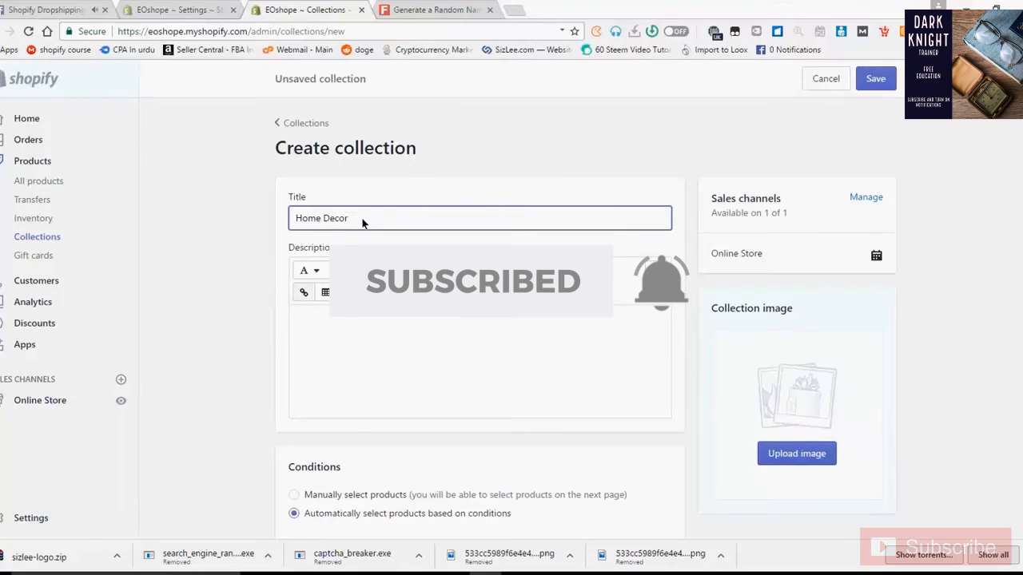
left_click(294, 495)
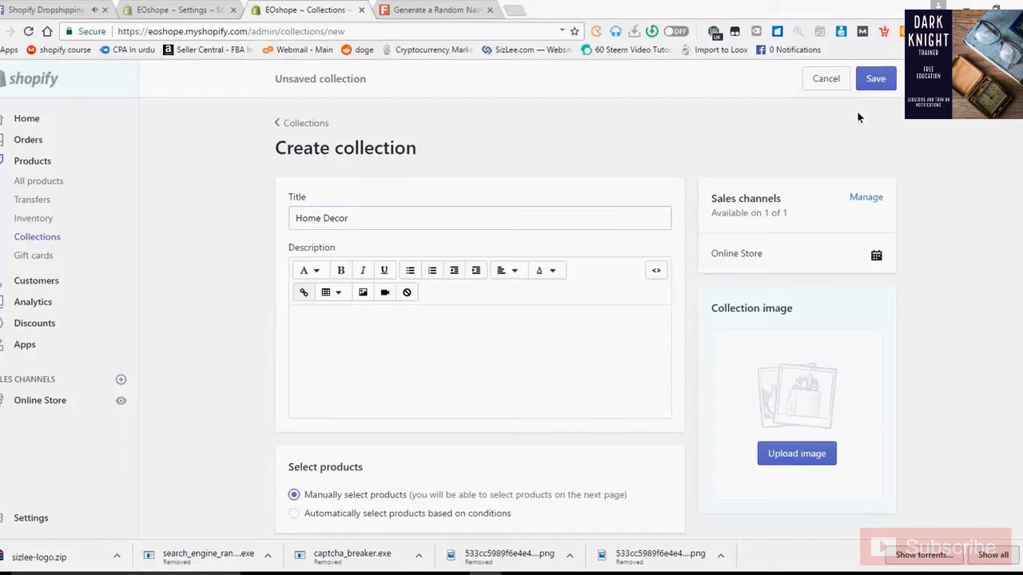
left_click(882, 85)
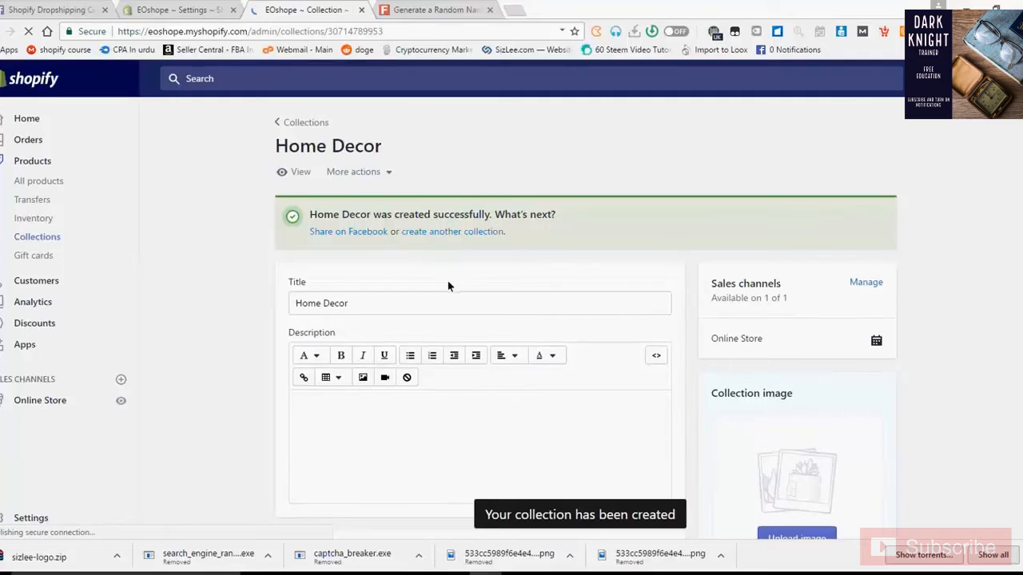
scroll(448, 283, "down", 4)
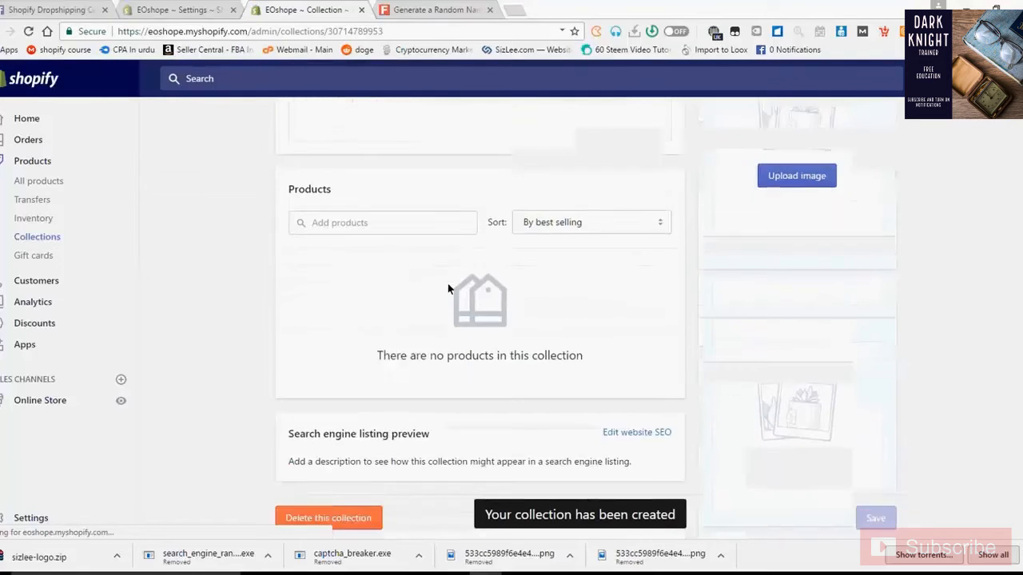
scroll(448, 286, "up", 5)
scroll(448, 286, "down", 4)
scroll(449, 177, "up", 3)
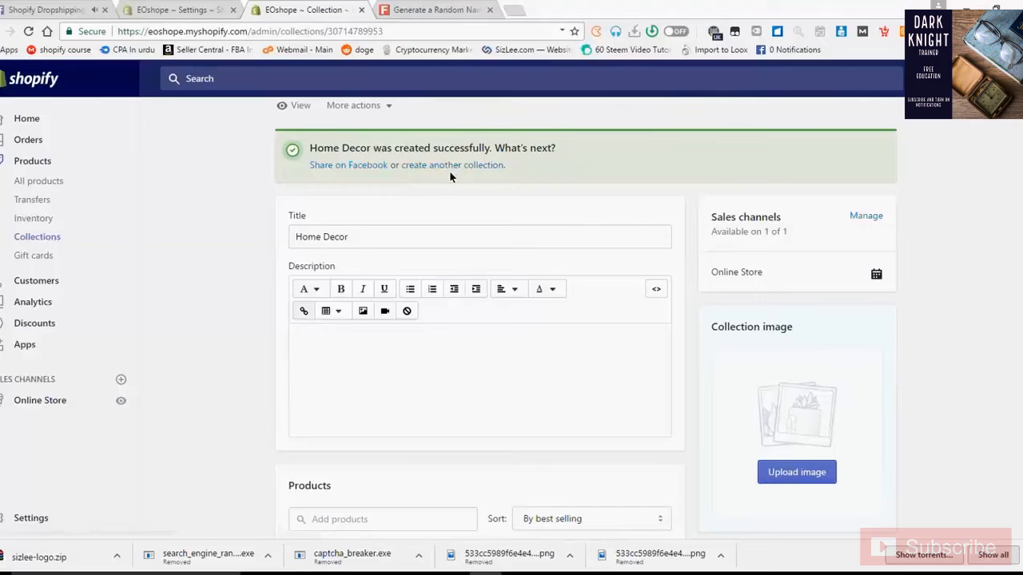
left_click(452, 166)
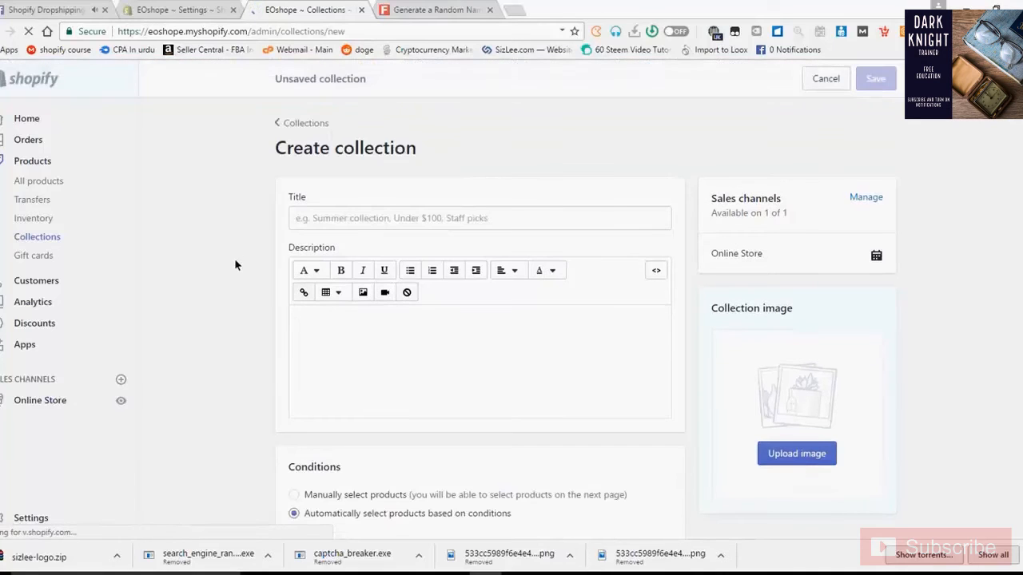
scroll(239, 294, "down", 3)
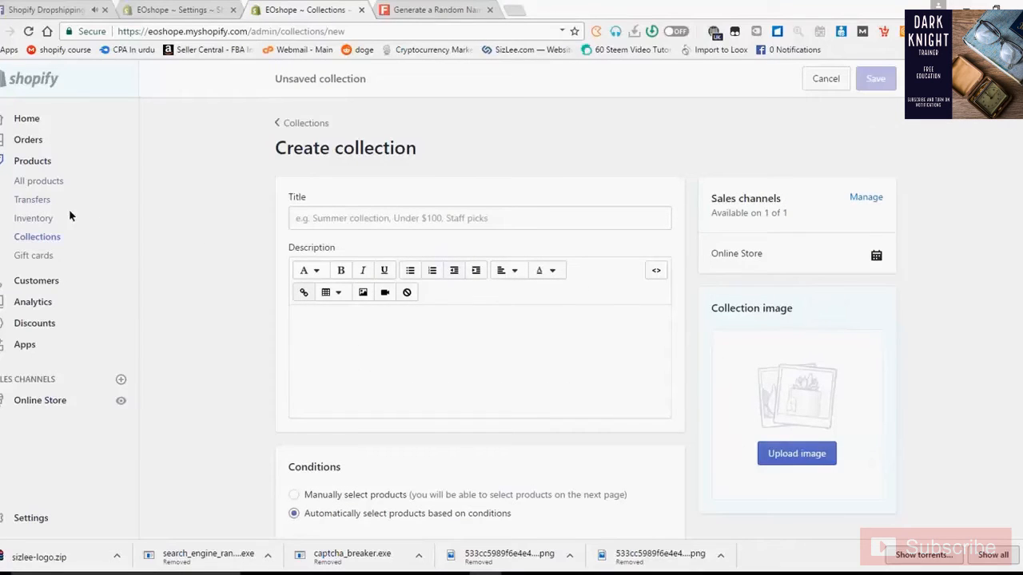
- Rename the existing Home page collection to All Products and save the change
left_click(45, 238)
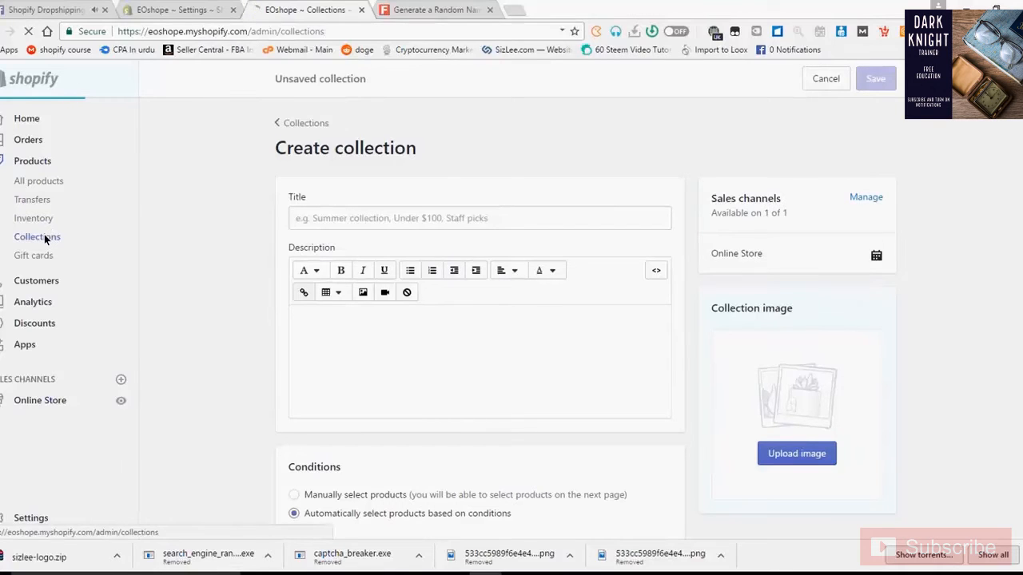
scroll(378, 297, "down", 1)
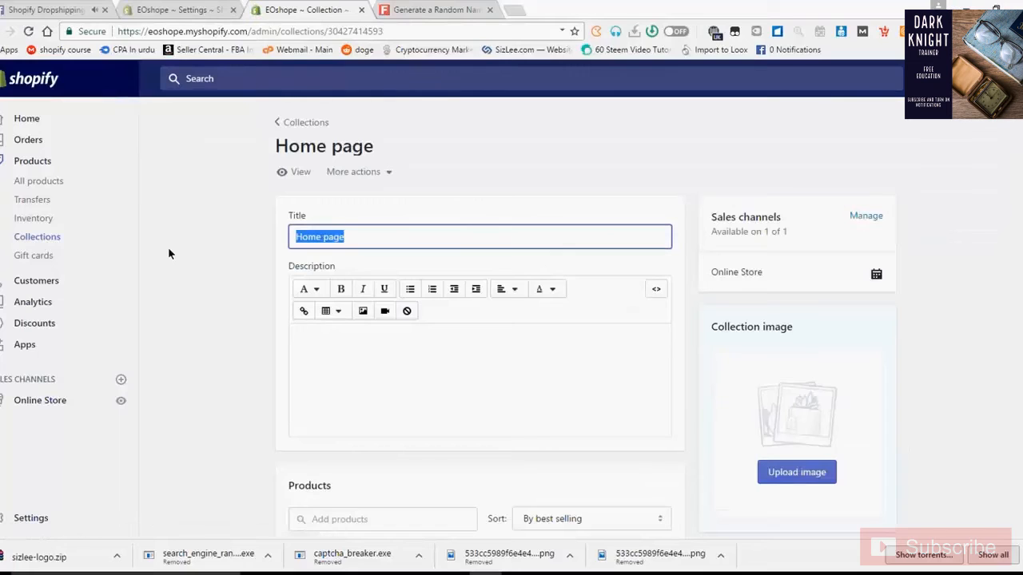
type("All Products")
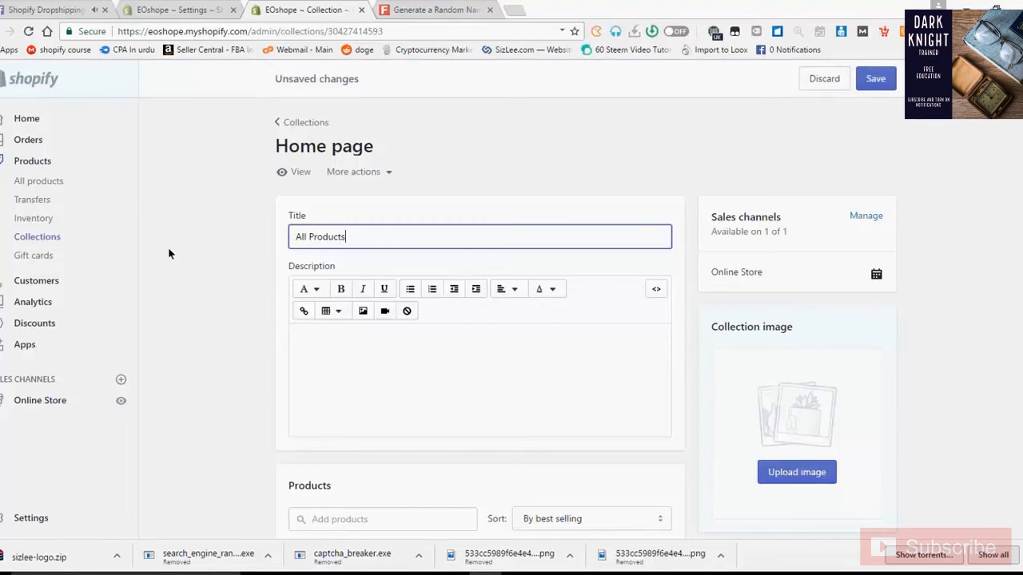
left_click(238, 257)
scroll(322, 274, "down", 3)
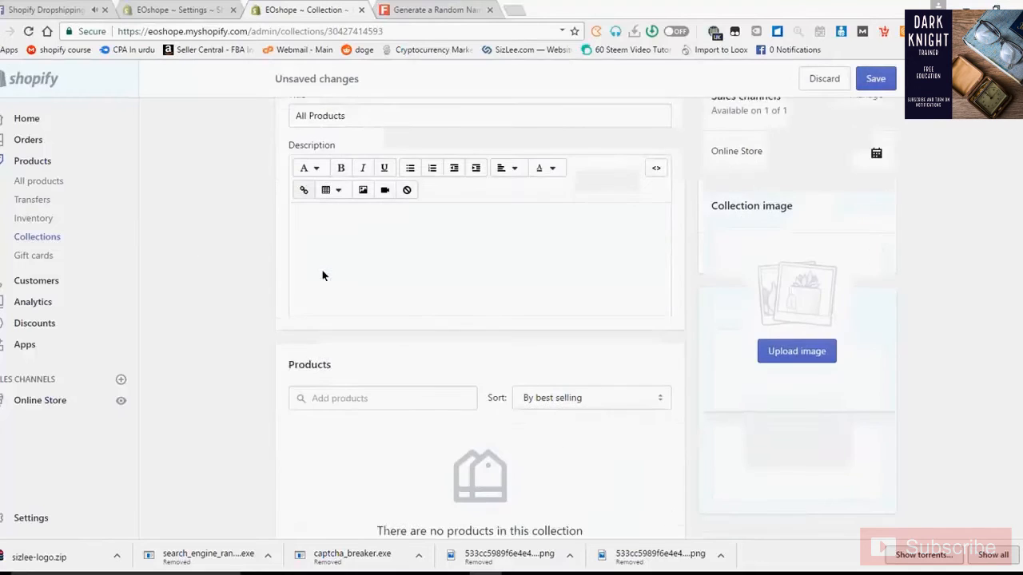
scroll(527, 263, "down", 1)
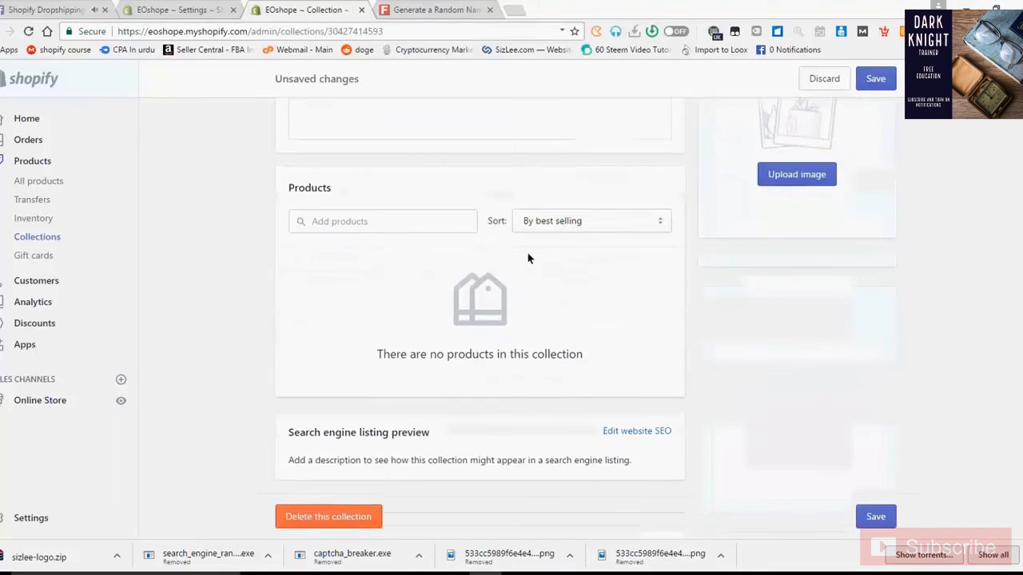
scroll(663, 195, "up", 4)
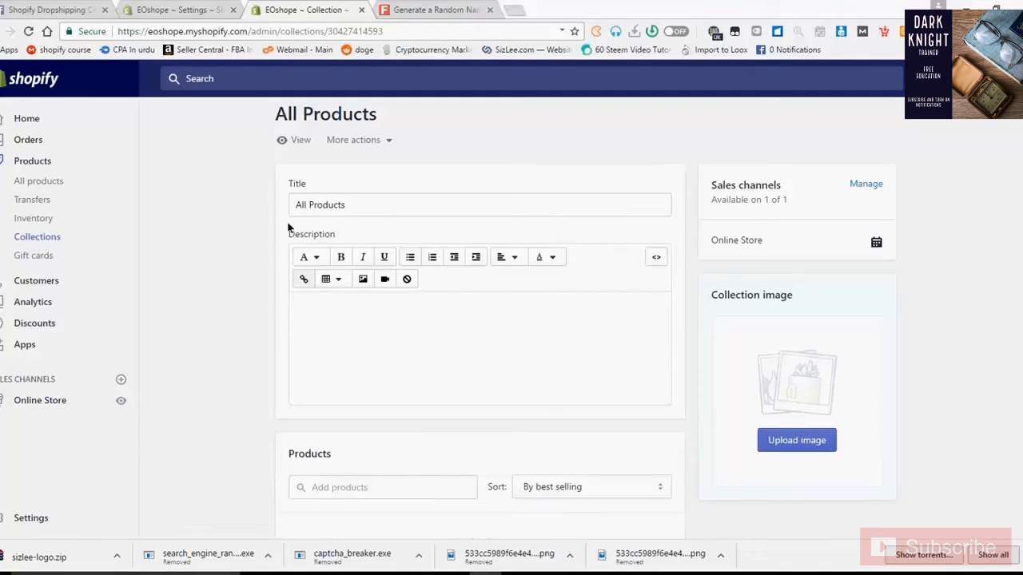
- Return to the collections list, then create and save a collection titled lamps with manually selected products
left_click(50, 239)
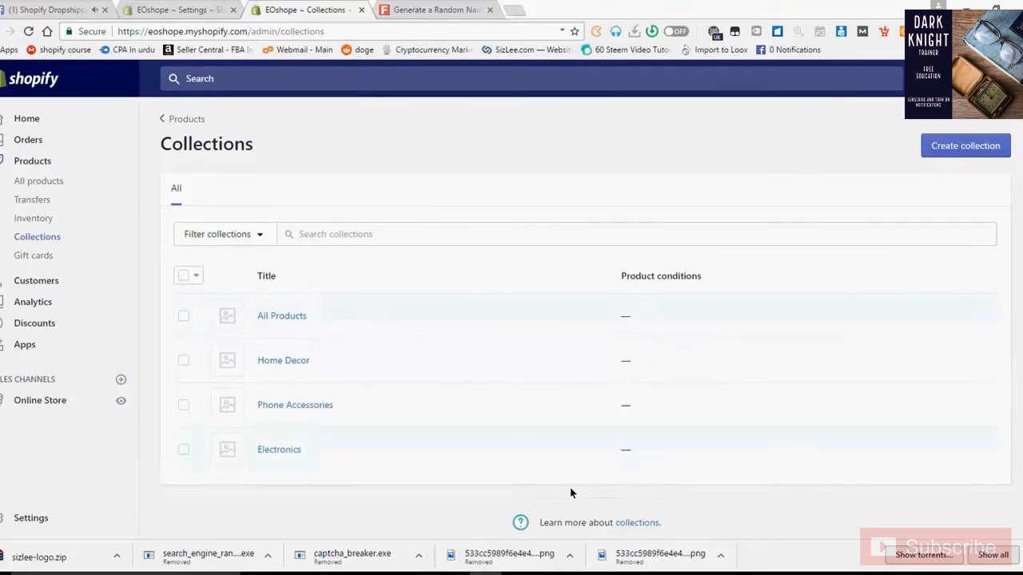
scroll(570, 491, "down", 1)
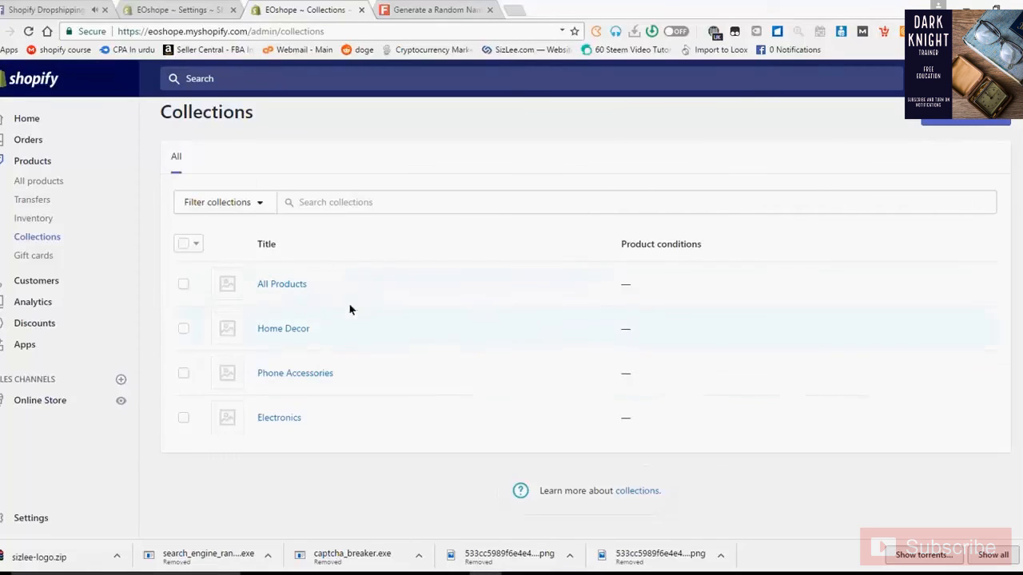
left_click(950, 121)
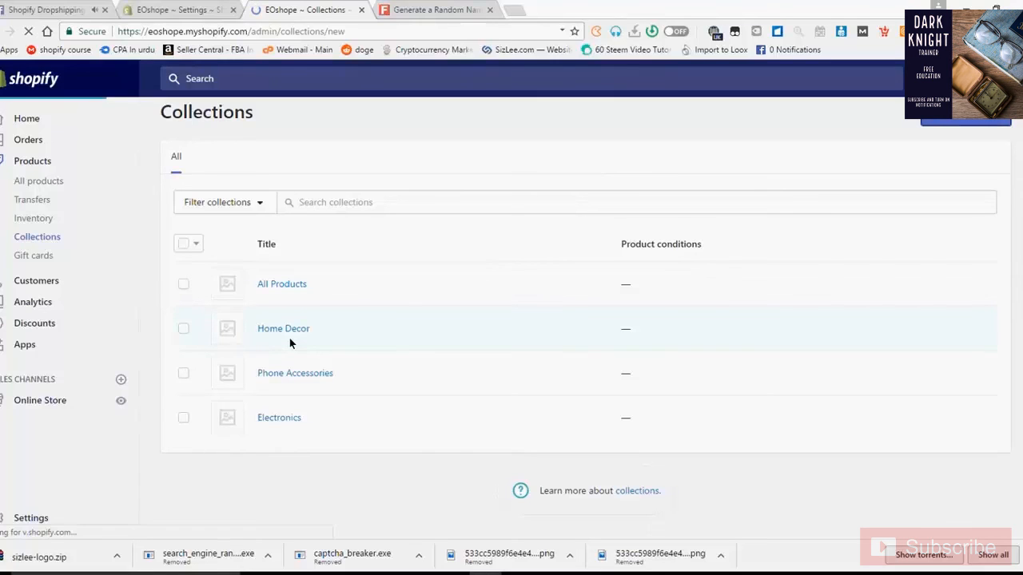
left_click(402, 218)
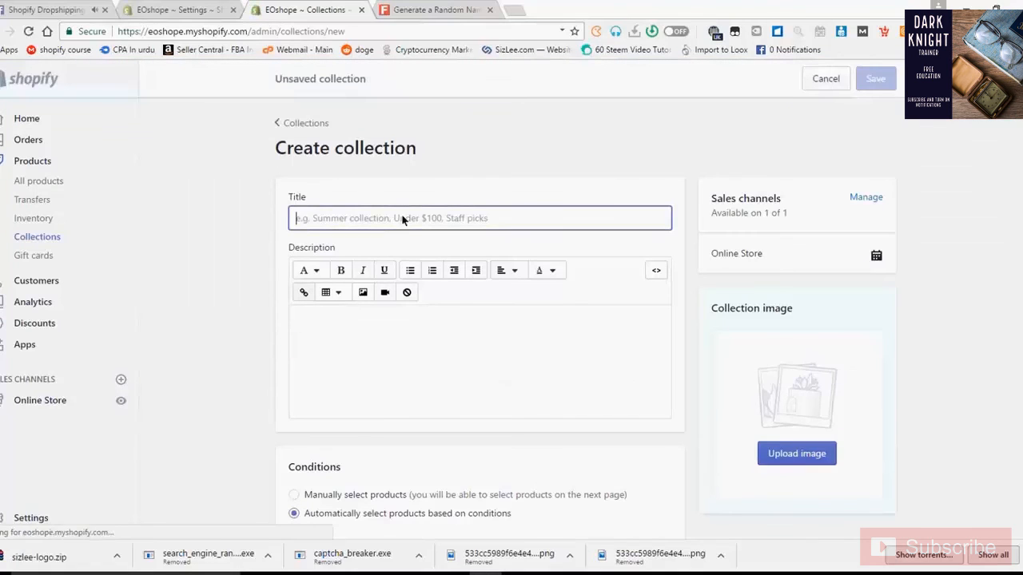
type("lamps")
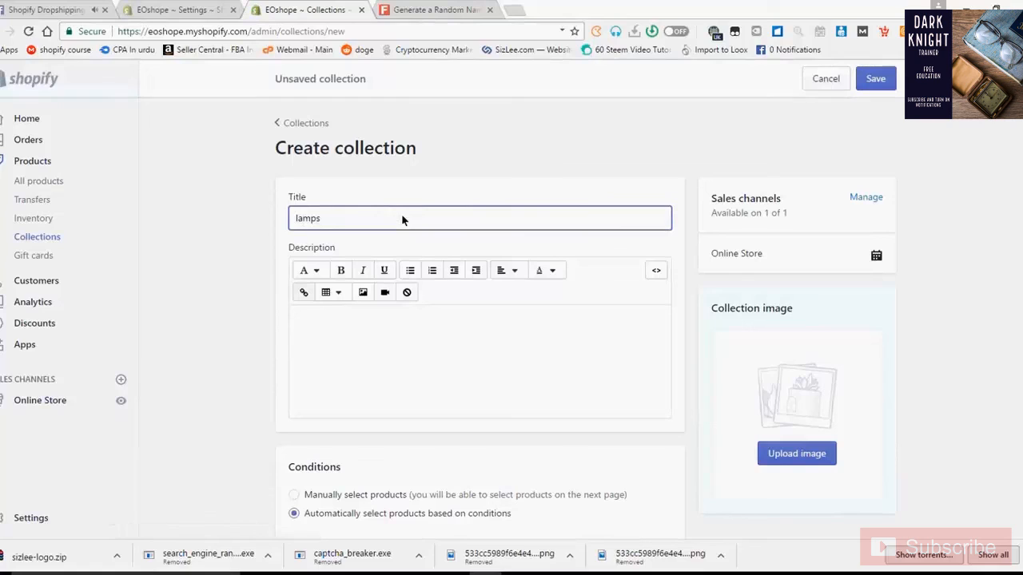
left_click(412, 496)
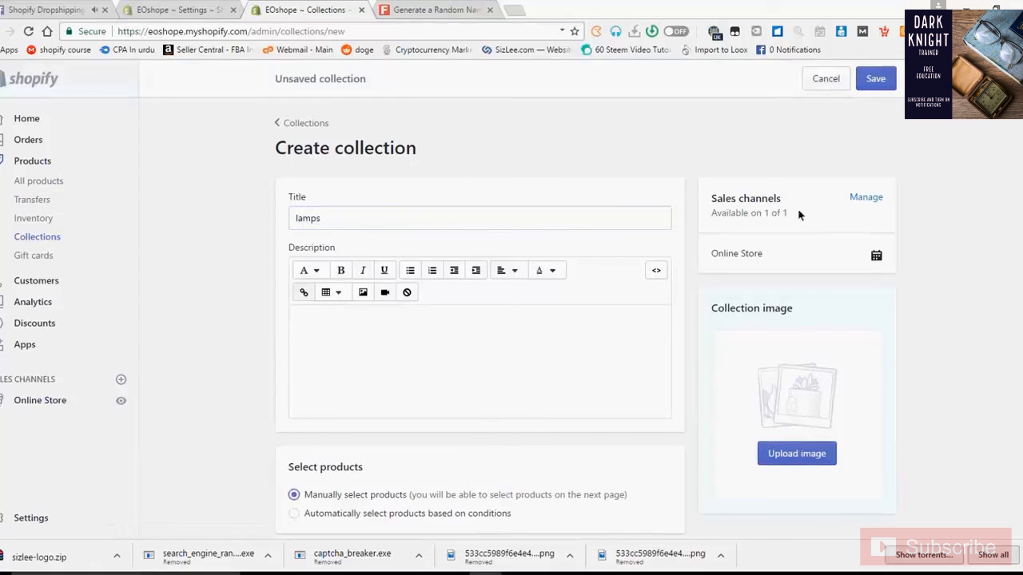
left_click(887, 82)
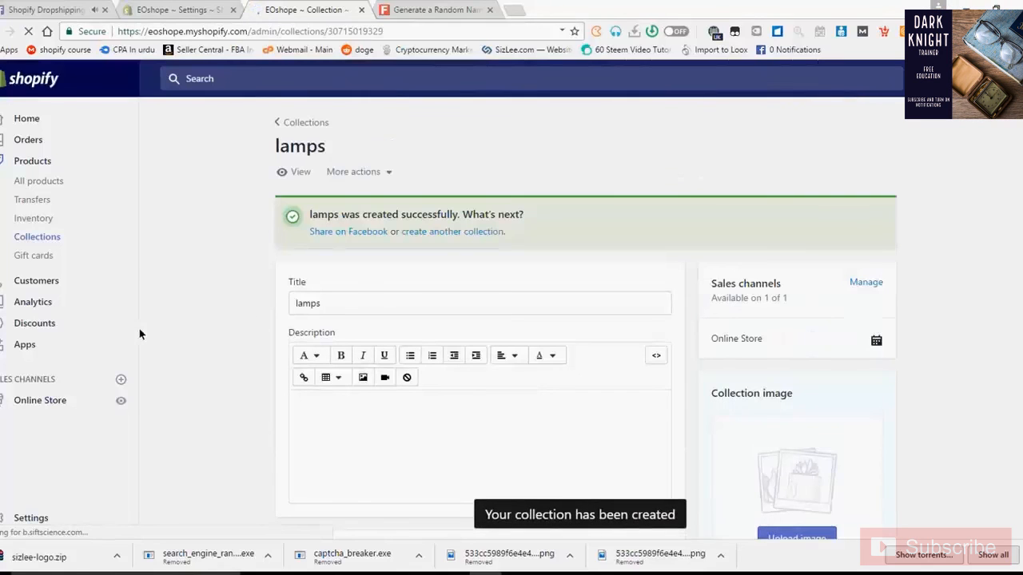
scroll(159, 341, "down", 4)
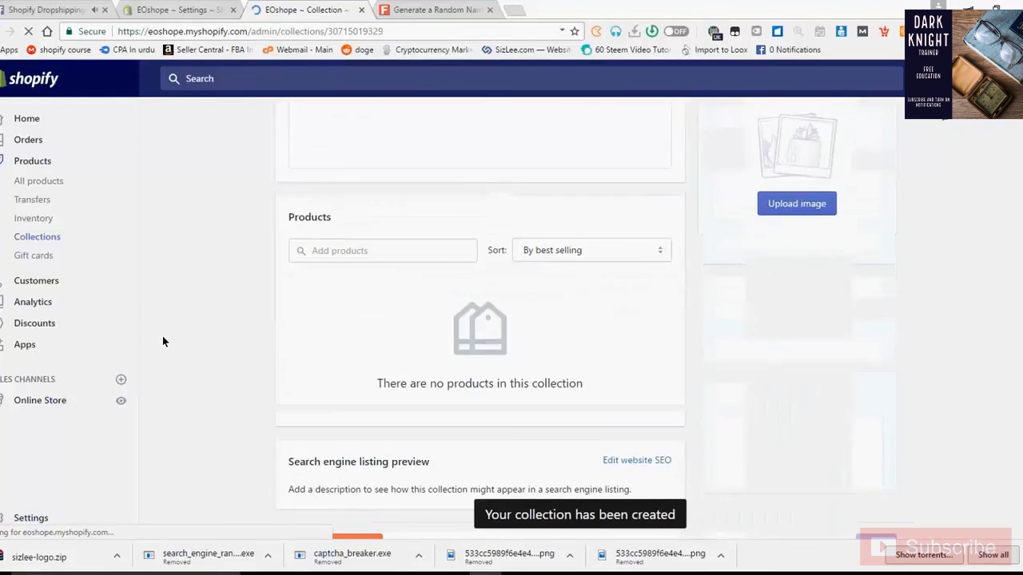
scroll(162, 341, "up", 5)
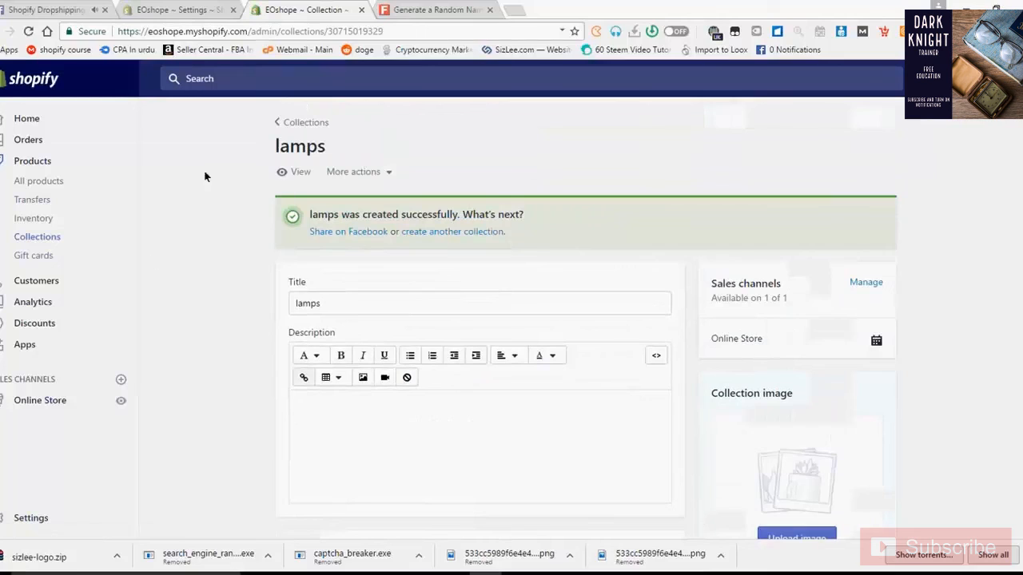